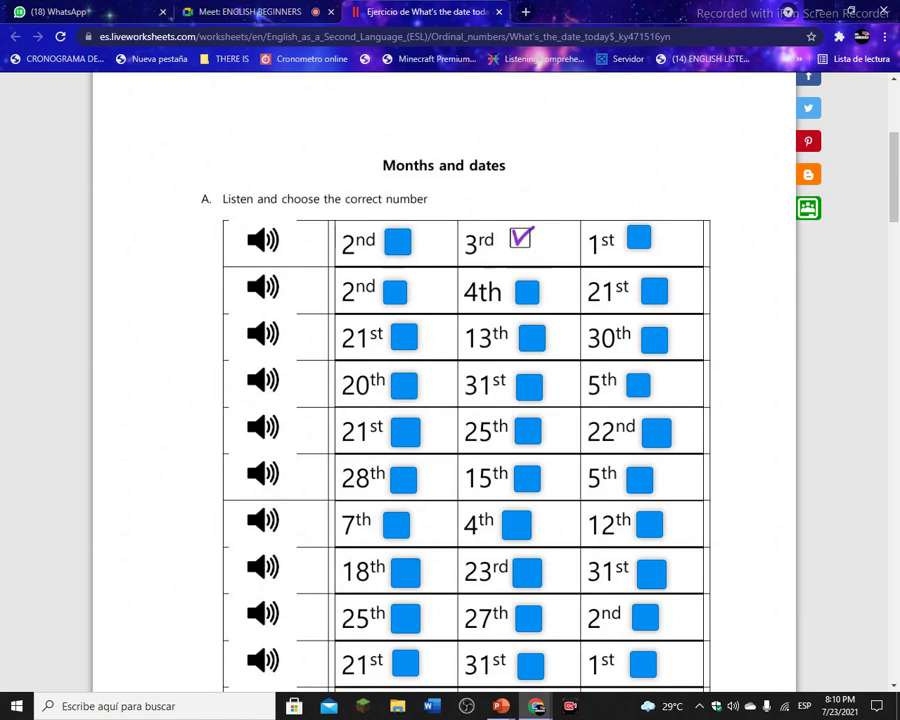
Step: View the Months and dates worksheet full screen and mark 21st, 30th, 20th, 22nd, 5th and 7th in rows two to seven of exercise A
scroll(450, 400, "up", 1)
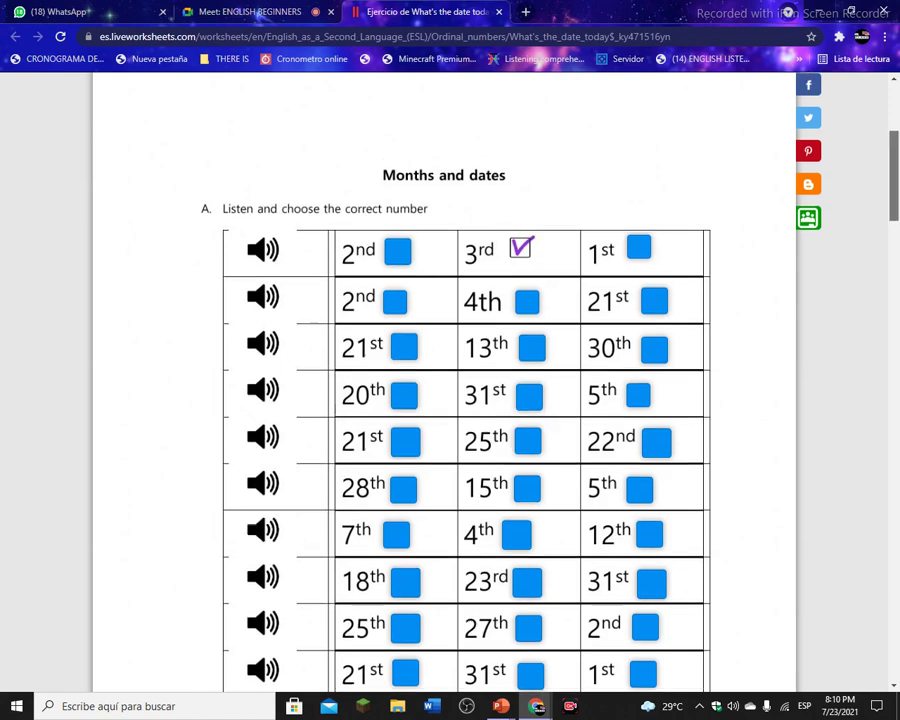
key("F11")
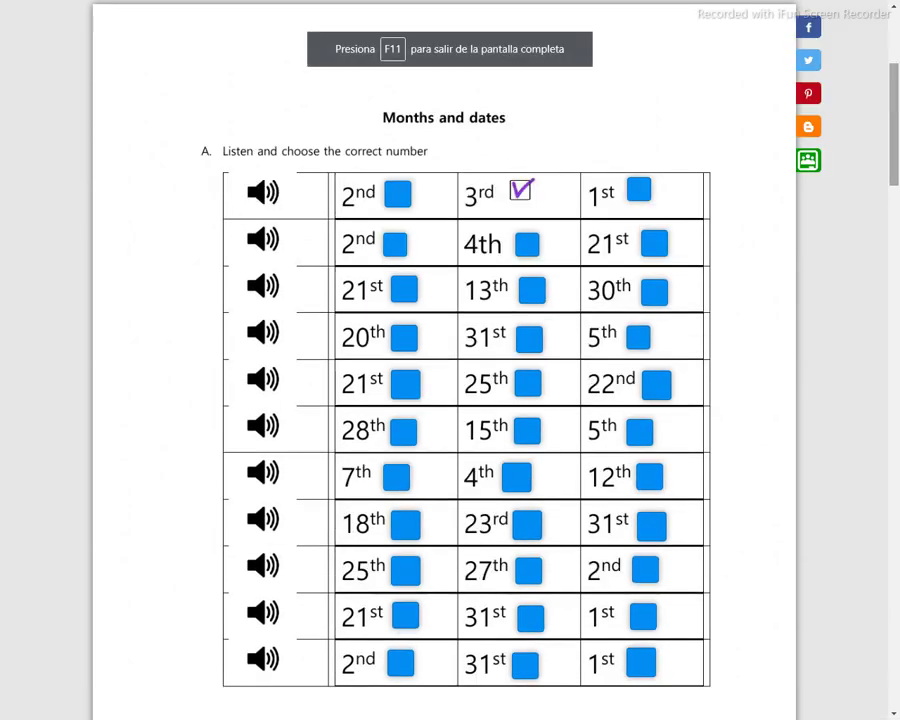
scroll(450, 400, "down", 2)
scroll(450, 400, "up", 1)
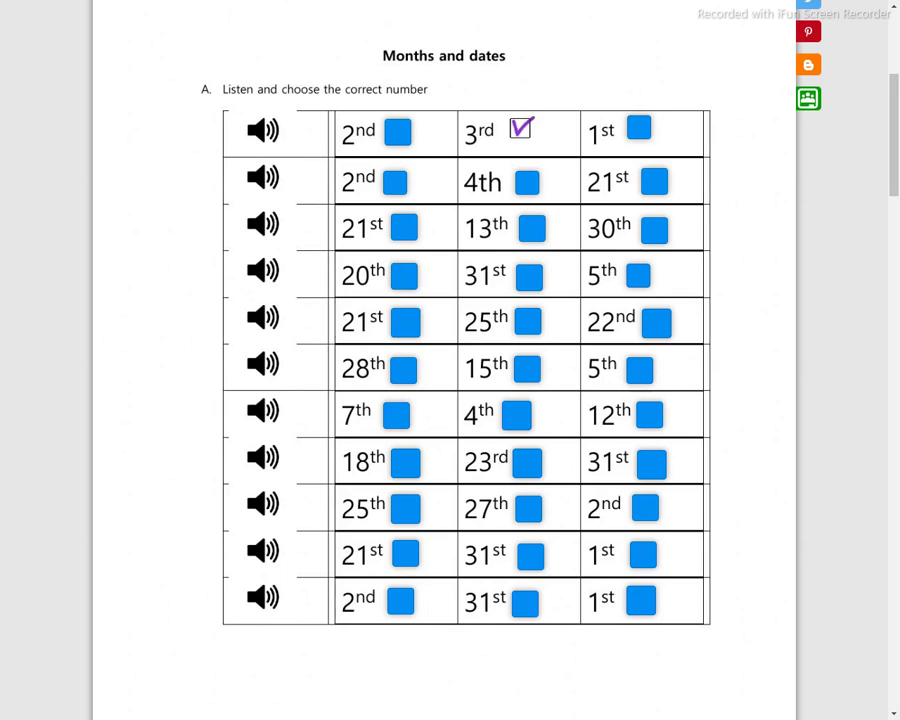
left_click(654, 181)
left_click(654, 230)
left_click(404, 275)
left_click(656, 322)
left_click(639, 370)
left_click(396, 414)
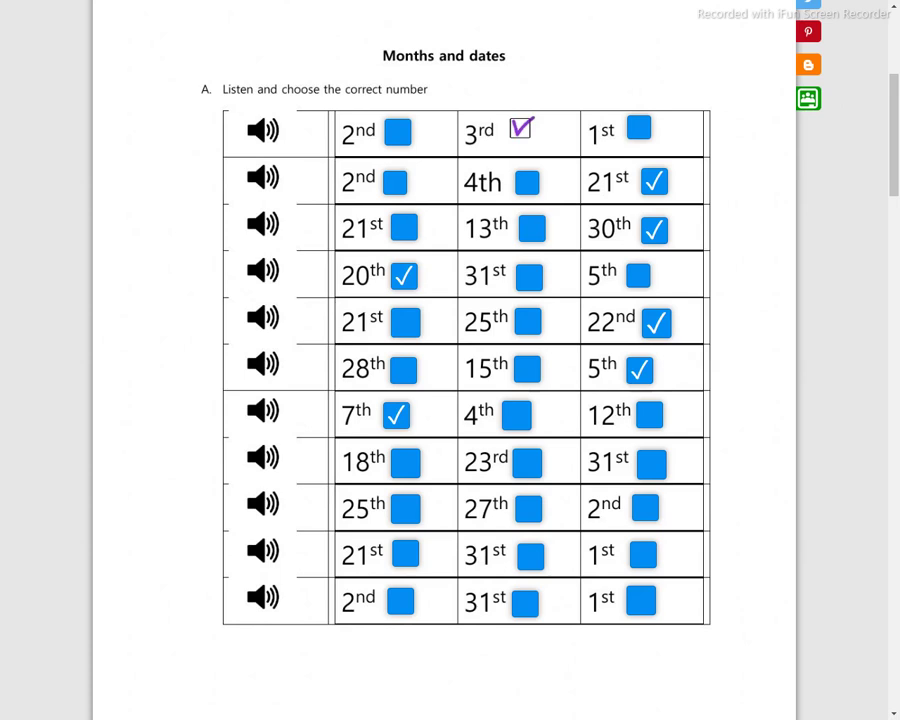
Step: Mark 23rd, 2nd, 1st and 31st in the last four rows of exercise A, and leave full screen
left_click(527, 462)
left_click(645, 508)
left_click(643, 554)
left_click(525, 603)
key("F11")
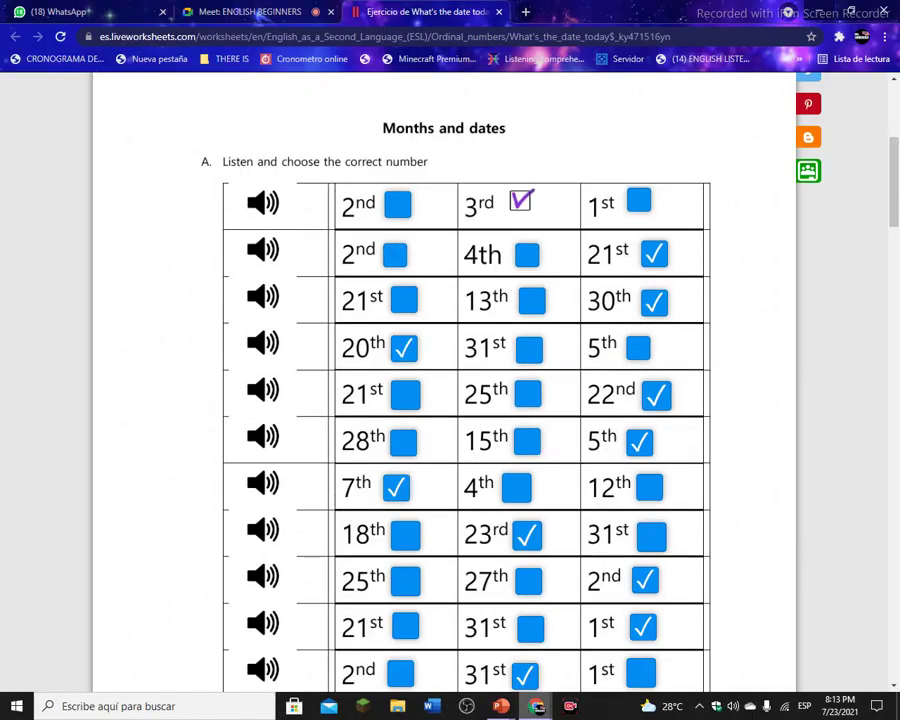
Step: Switch to the PowerPoint slide show, open the next slide's Ordinal numbers worksheet link in the browser, and close the Months and dates worksheet
mouse_move(501, 706)
left_click(577, 625)
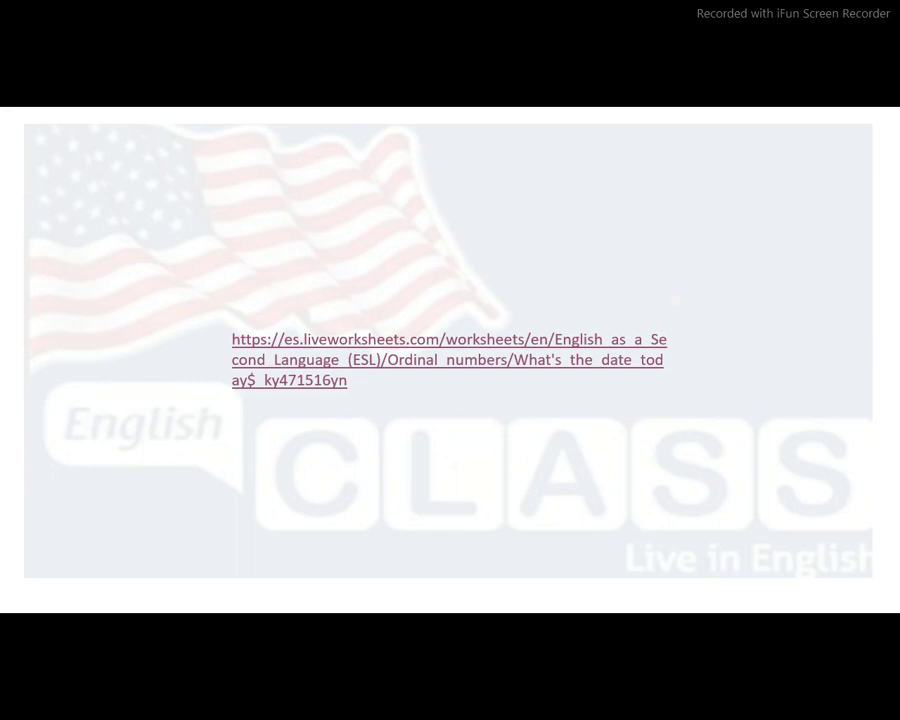
key("Right")
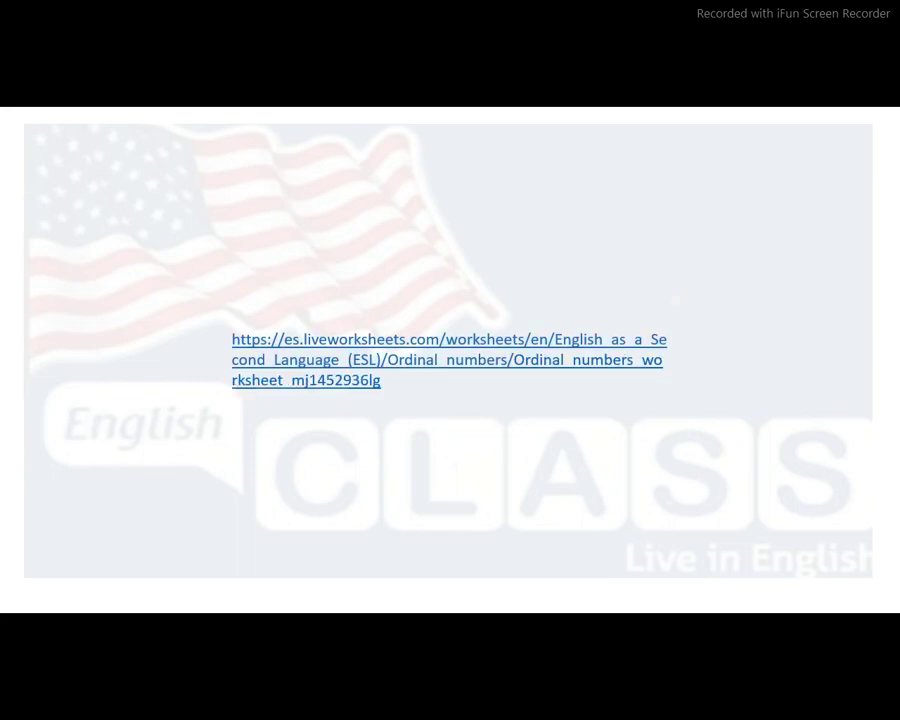
left_click(449, 359)
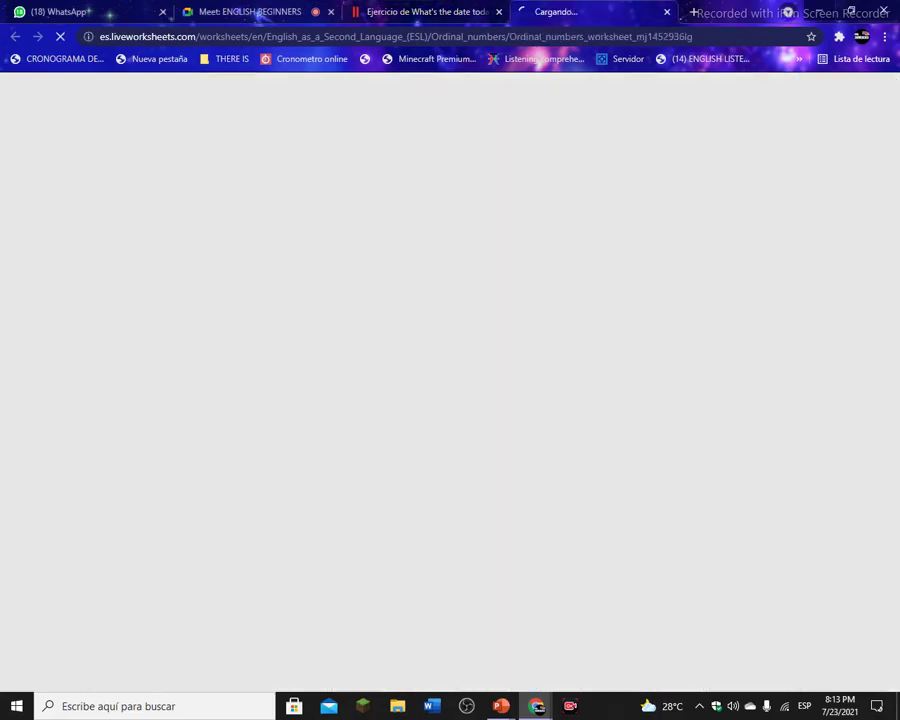
left_click(499, 11)
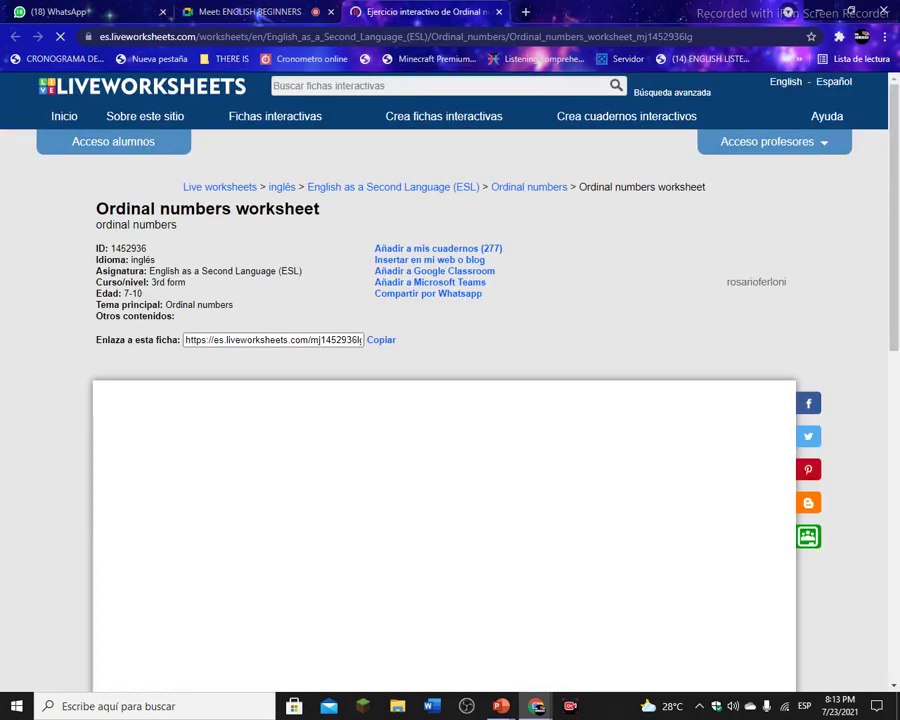
scroll(450, 400, "down", 3)
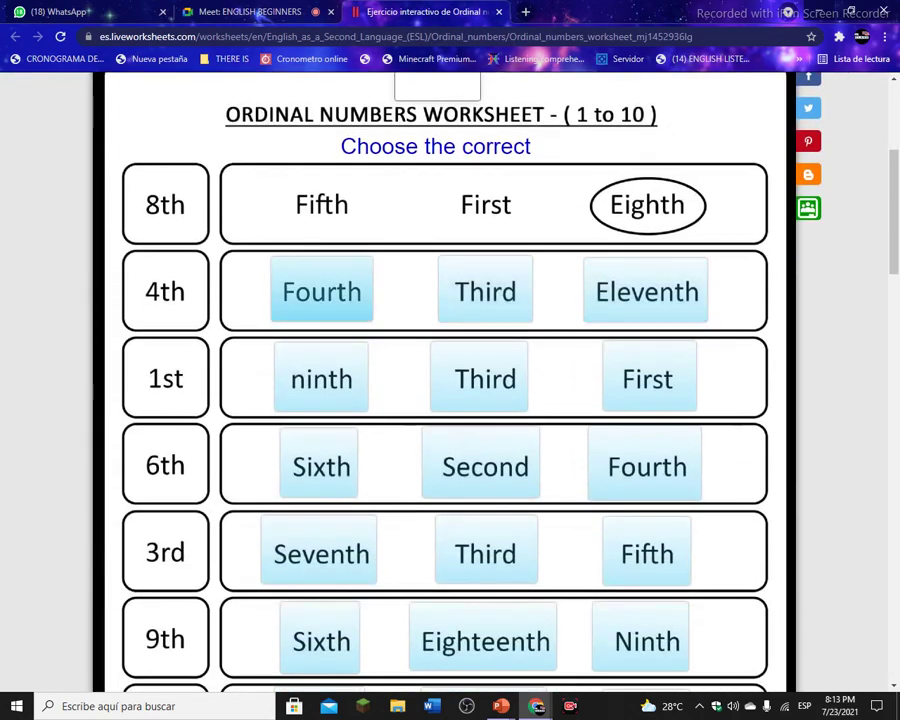
Step: Return to the PowerPoint slide show, open the following slide's Ordinal_numbers_bv1104270hy link, and close the earlier Ordinal numbers worksheet
mouse_move(501, 706)
left_click(579, 630)
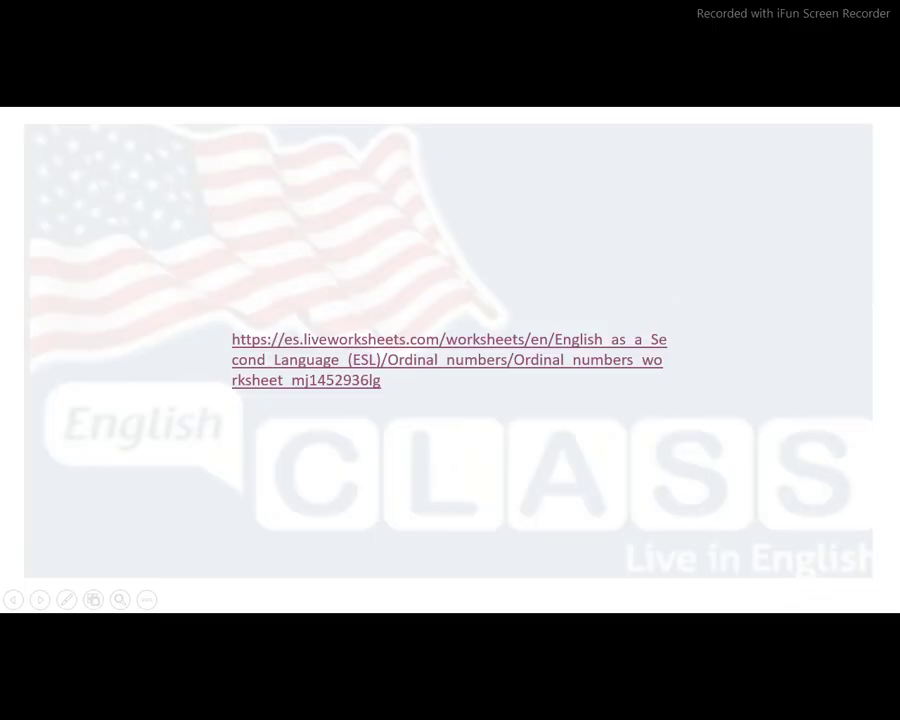
key("Right")
left_click(449, 359)
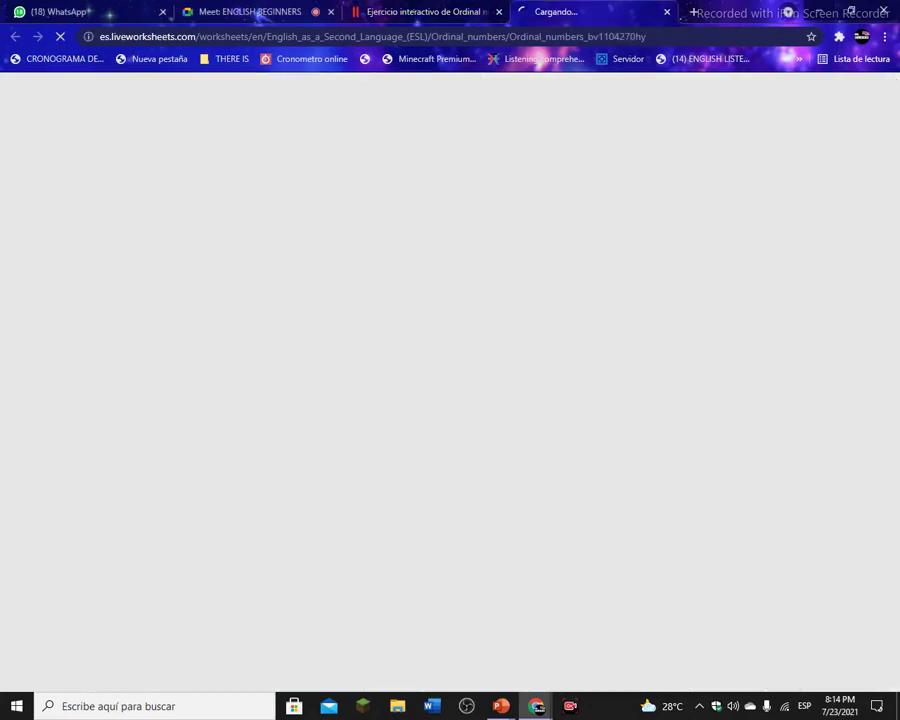
scroll(450, 380, "down", 4)
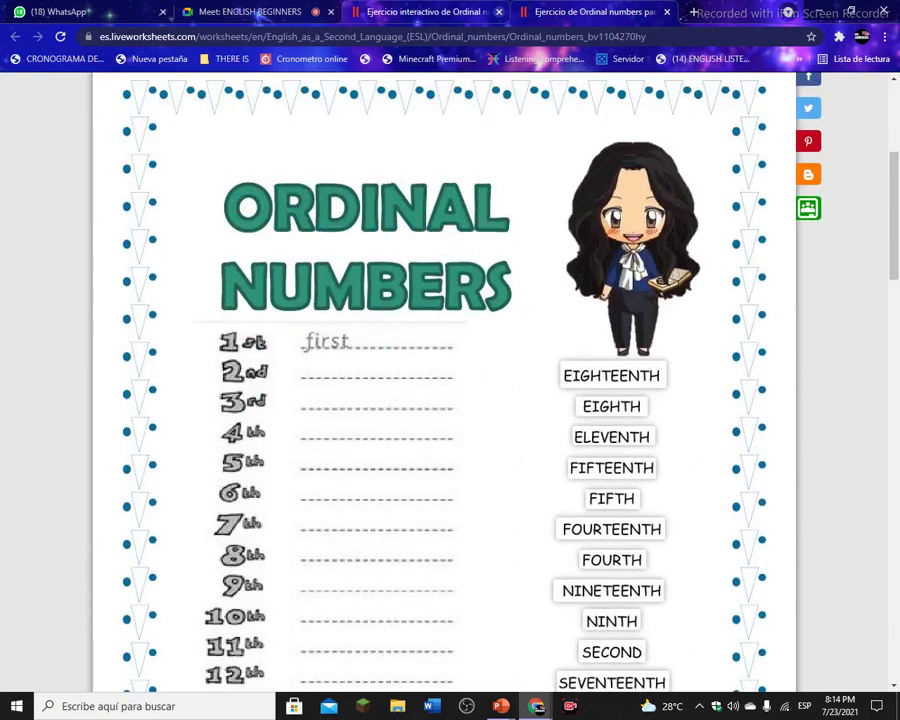
left_click(499, 12)
scroll(450, 380, "down", 5)
scroll(450, 380, "up", 2)
scroll(450, 380, "up", 1)
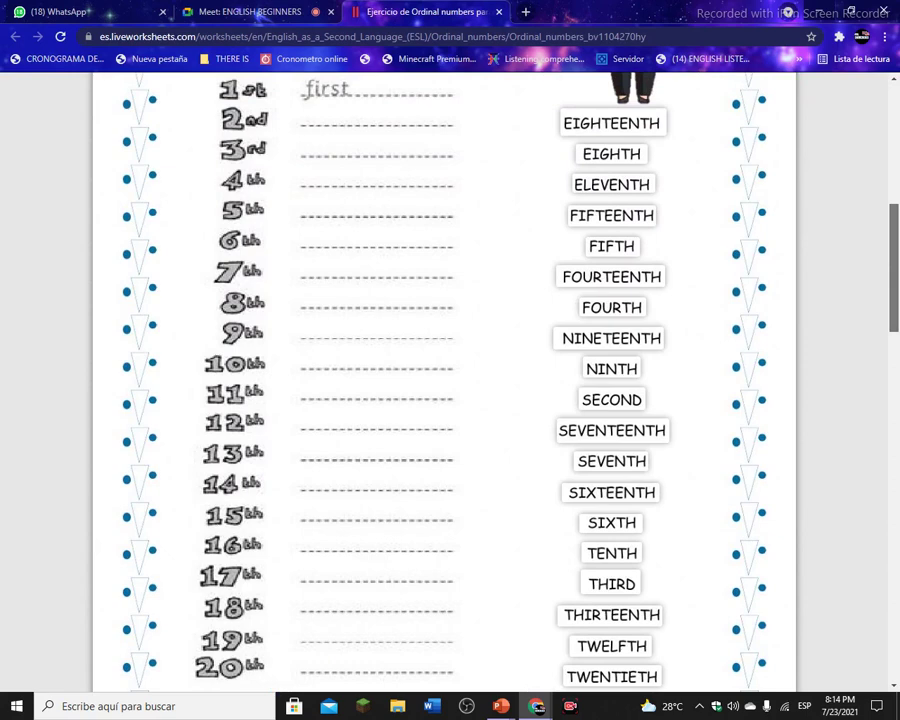
Step: View the matching worksheet full screen and place SECOND, THIRD and FOURTH on the lines for 2nd, 3rd and 4th
key("F11")
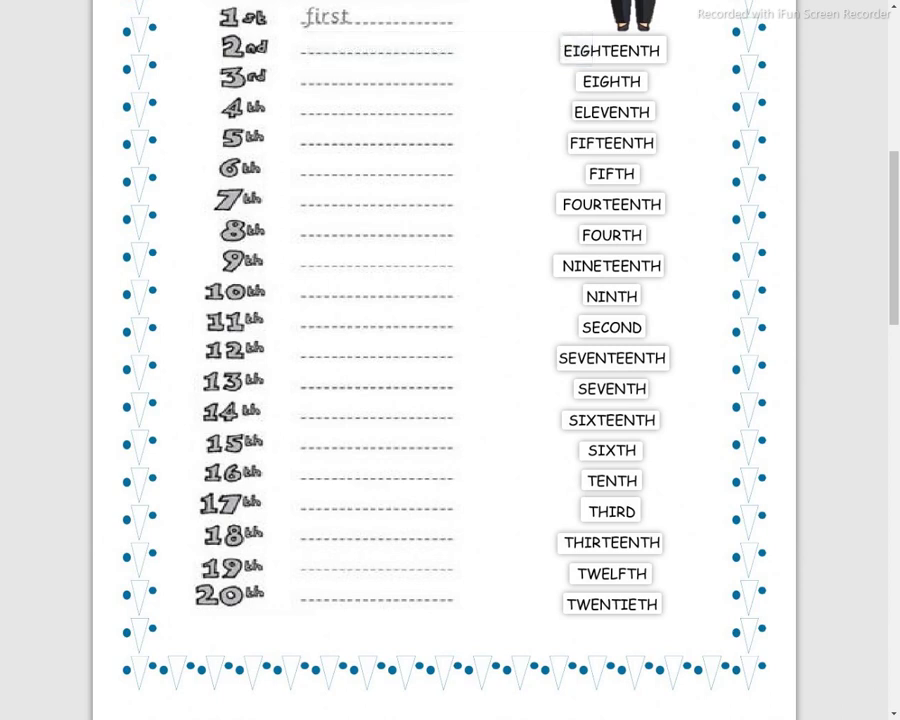
left_click_drag(612, 327, 330, 37)
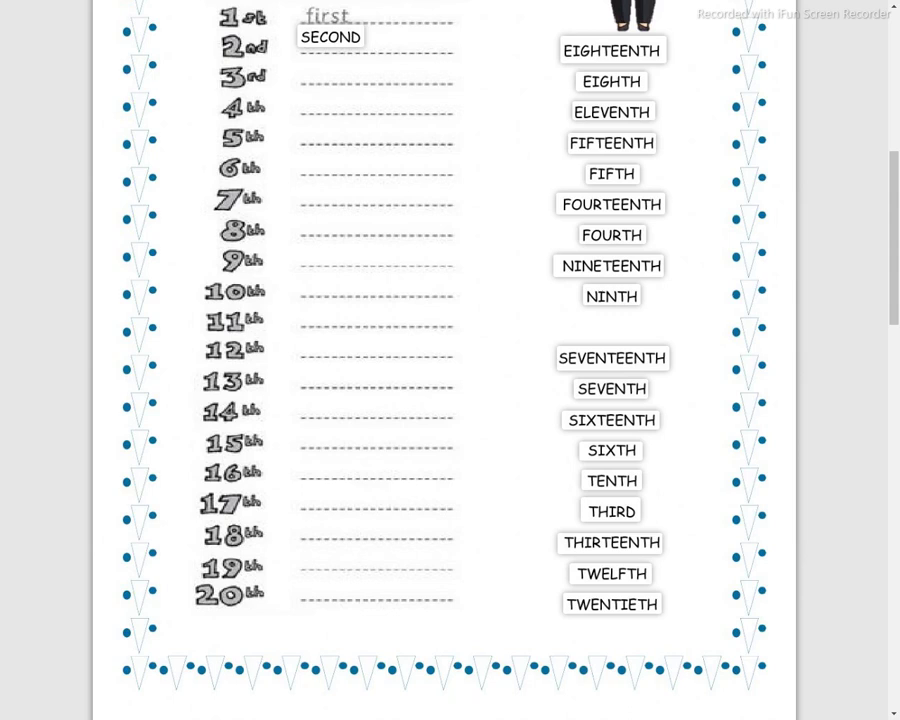
left_click_drag(612, 511, 330, 70)
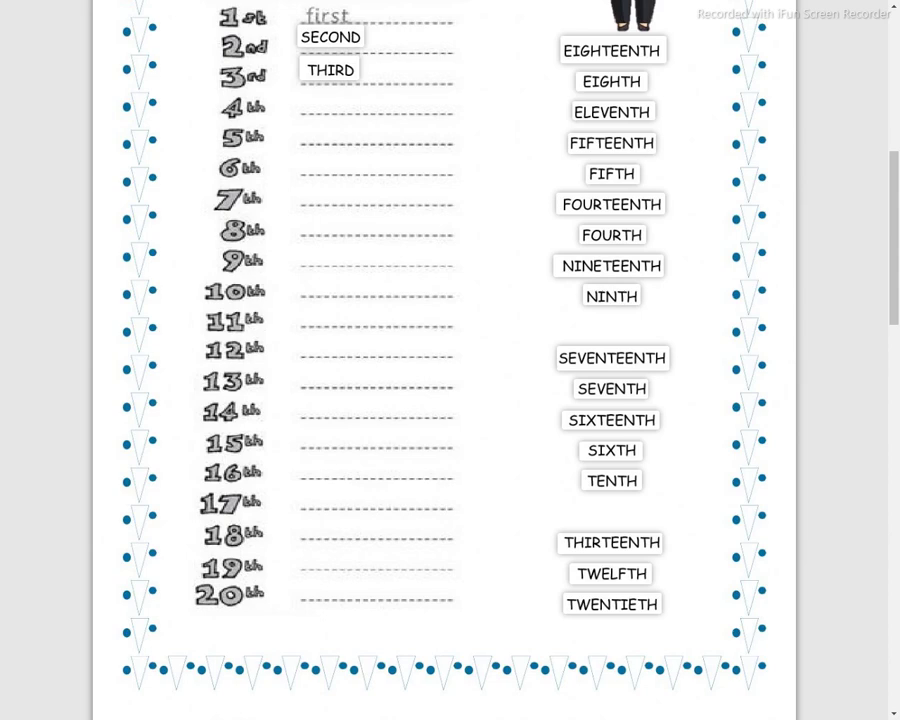
left_click_drag(611, 235, 331, 95)
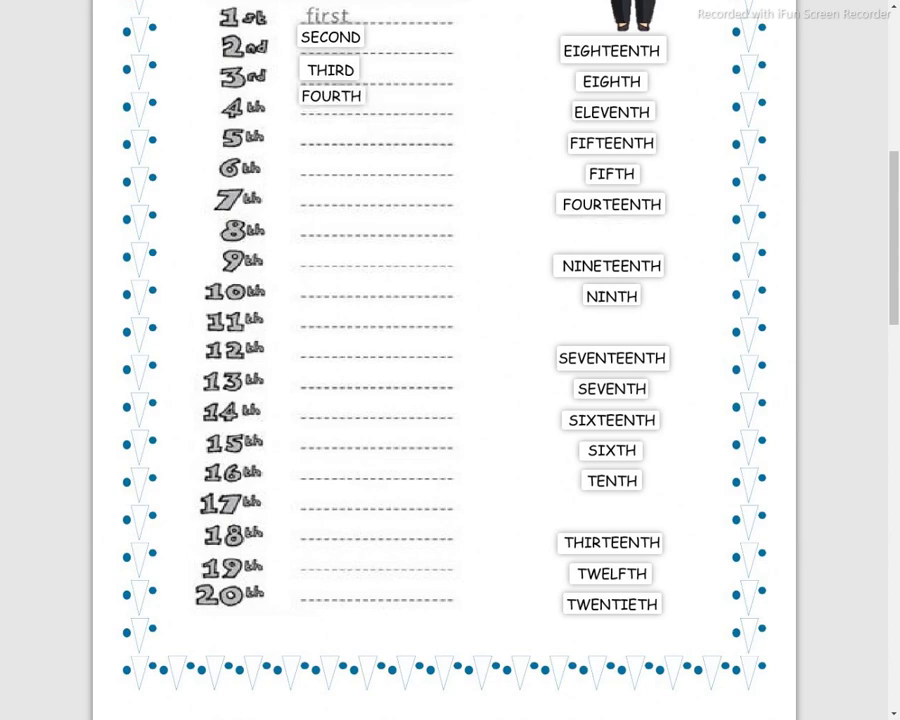